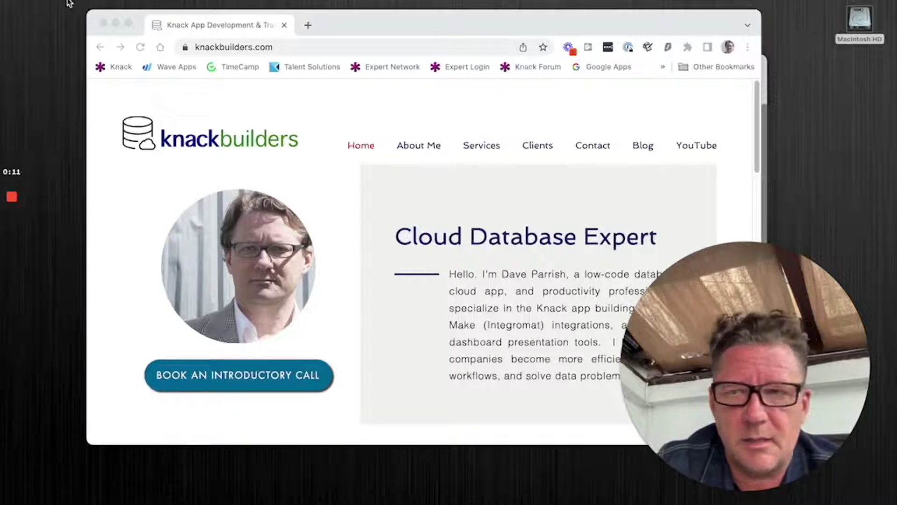
Step: Close the knackbuilders website window and move the Page Layout image window up and left
left_click(103, 22)
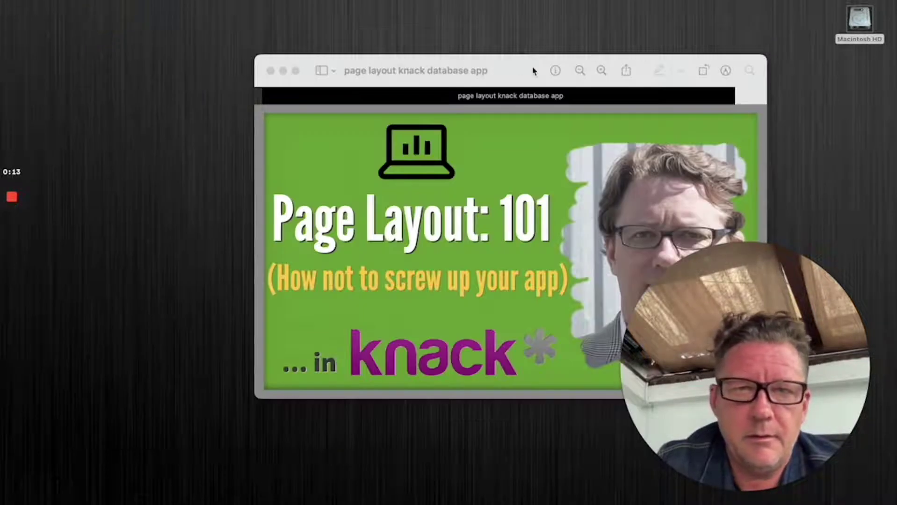
left_click_drag(533, 71, 398, 41)
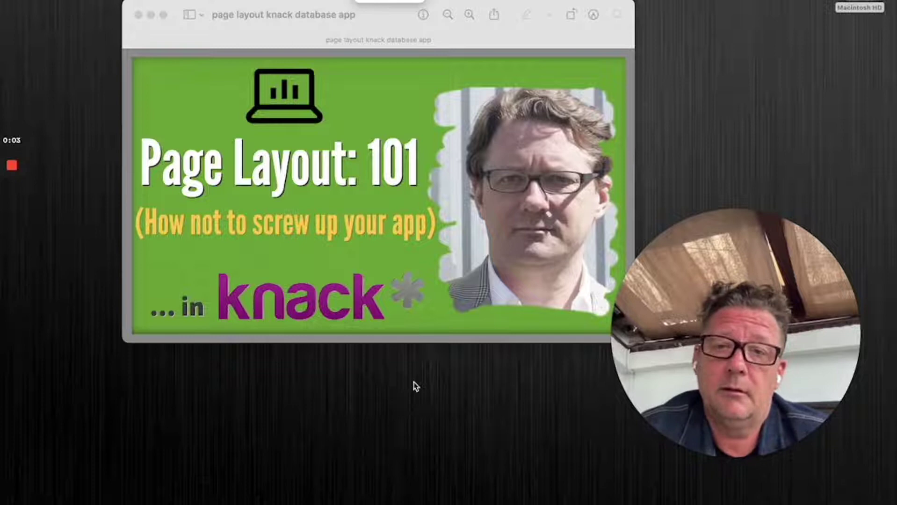
Step: Close the Page Layout image, restore the CRM APP Chrome window and shift it up-left
left_click(138, 15)
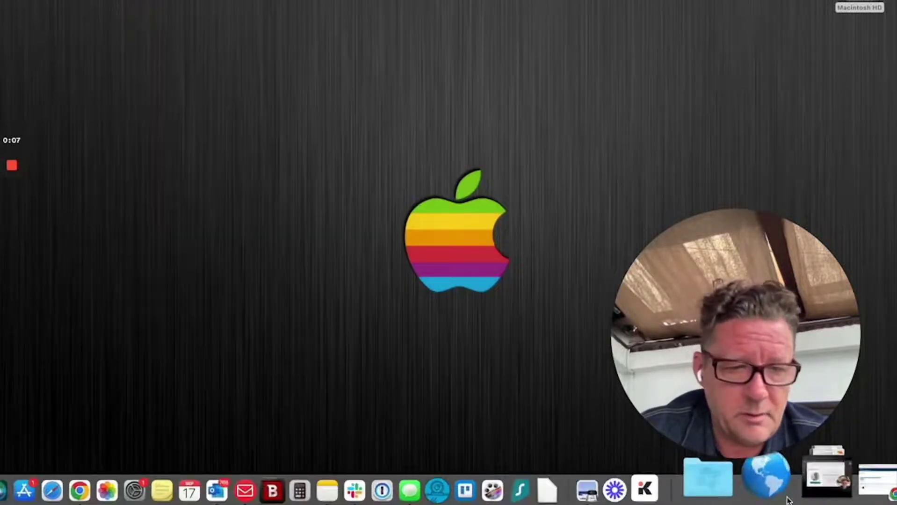
left_click(812, 491)
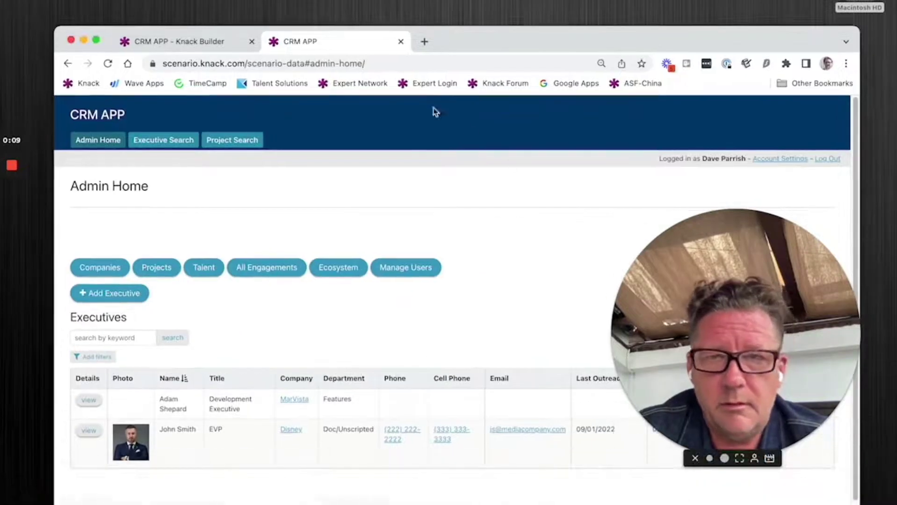
left_click_drag(457, 37, 433, 3)
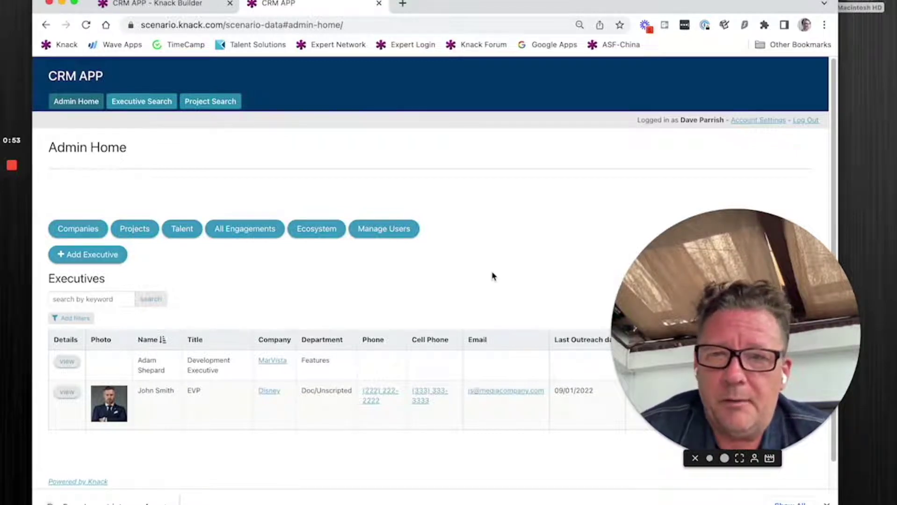
left_click(190, 6)
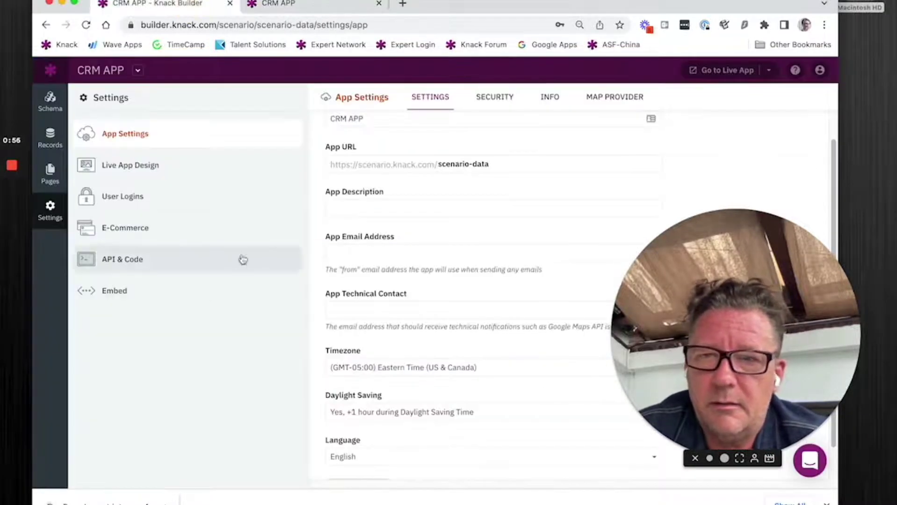
left_click(41, 180)
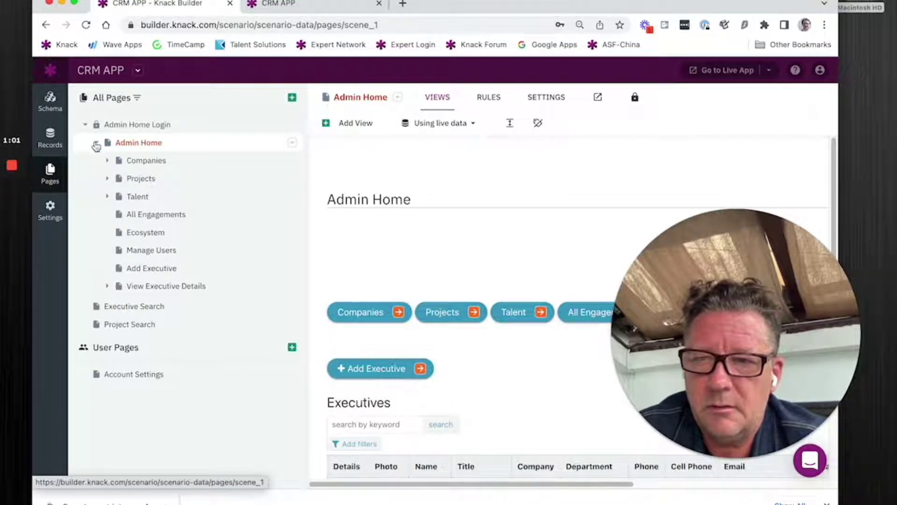
left_click(96, 142)
left_click(85, 124)
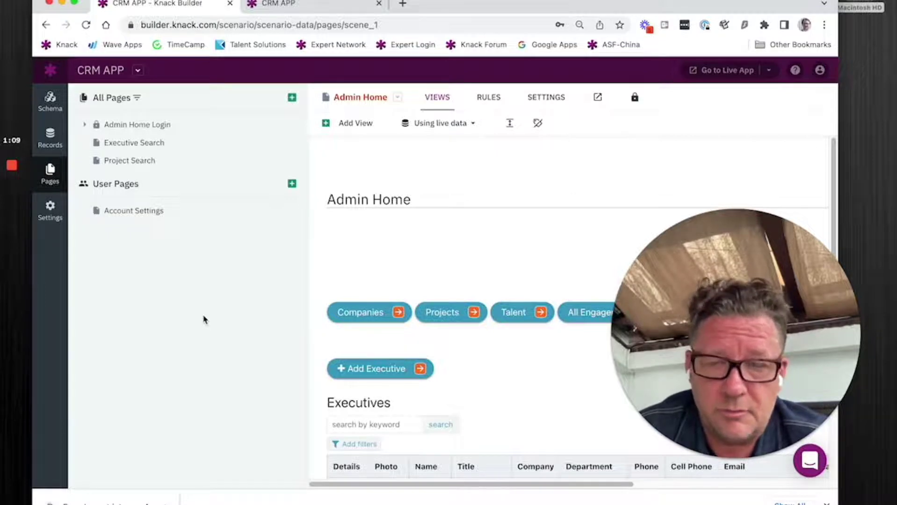
left_click(60, 105)
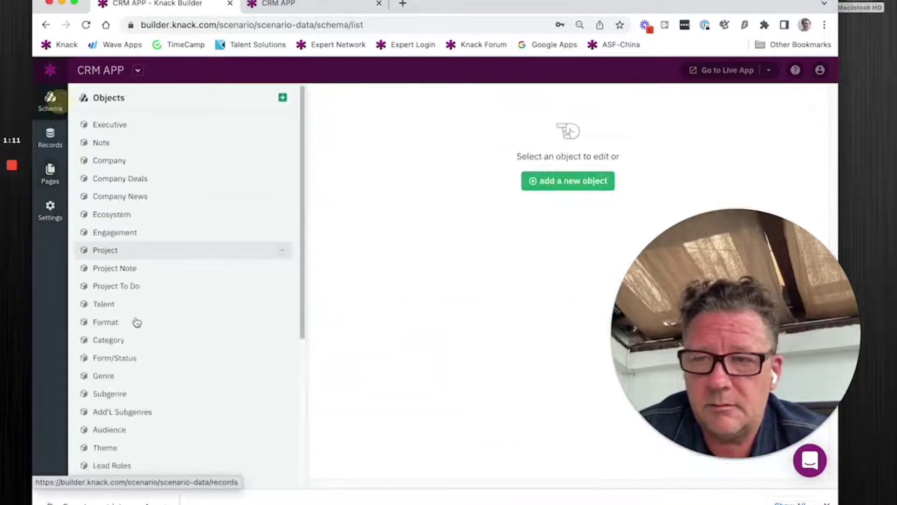
scroll(184, 411, "down", 10)
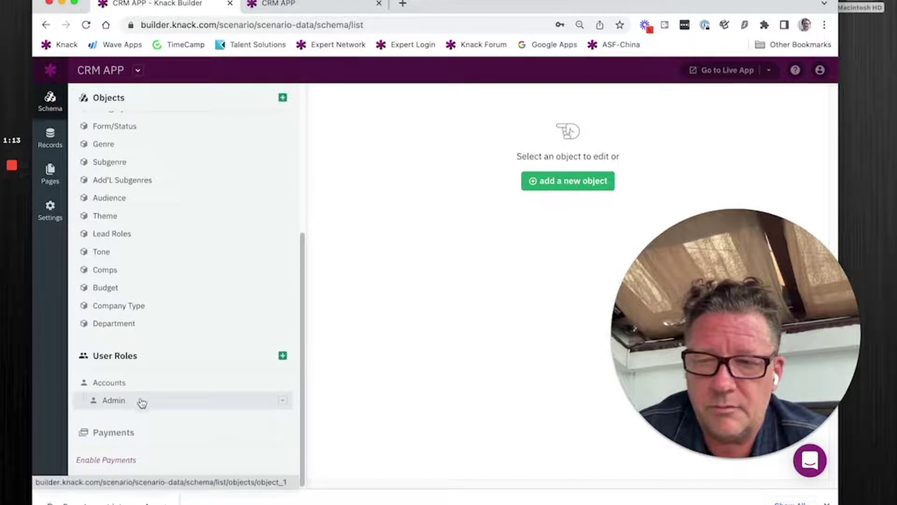
left_click(52, 173)
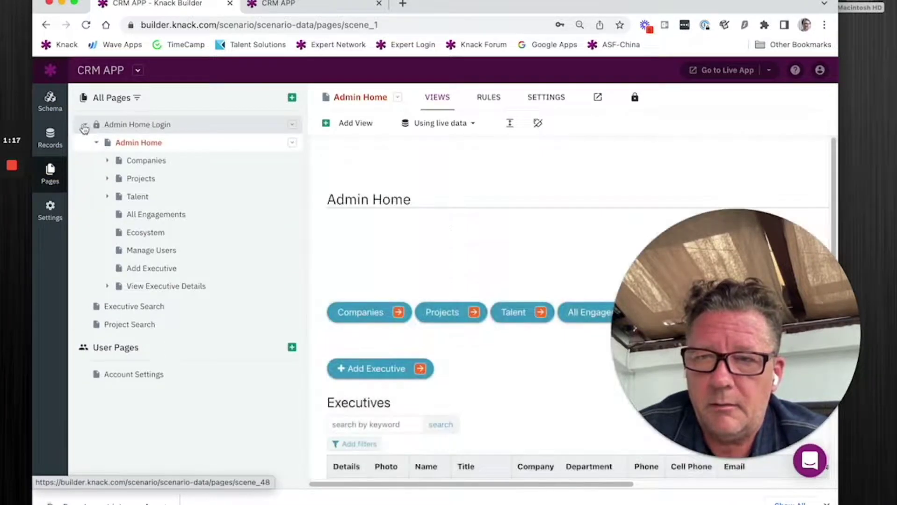
left_click(84, 125)
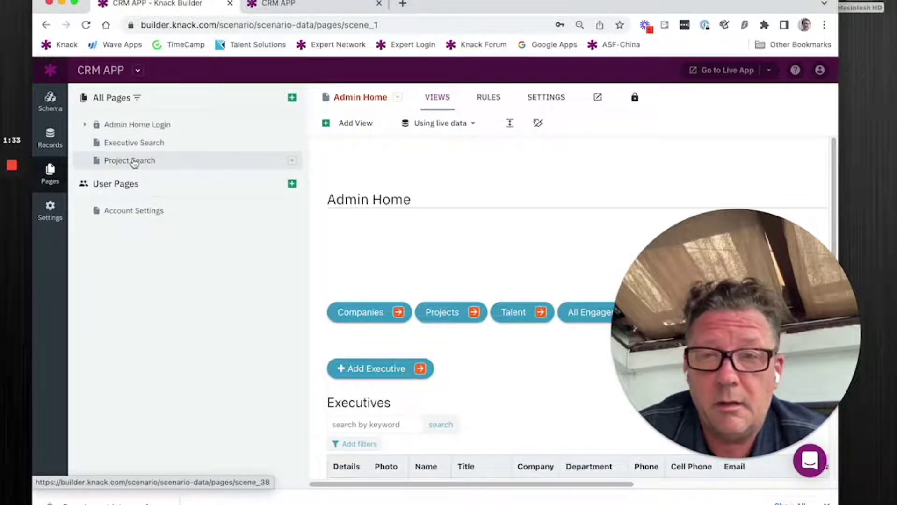
left_click(278, 3)
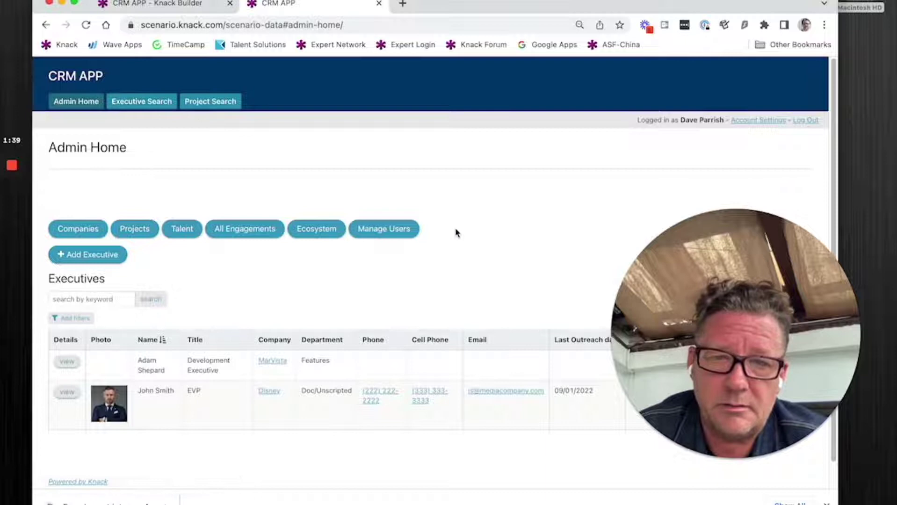
Step: Switch between the Knack Builder and live CRM APP tabs, finishing on the Builder
left_click(180, 4)
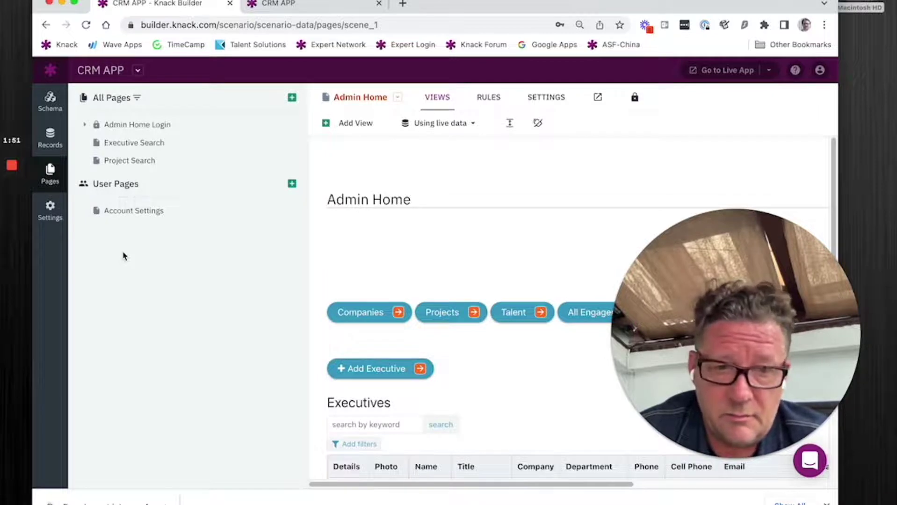
left_click(311, 3)
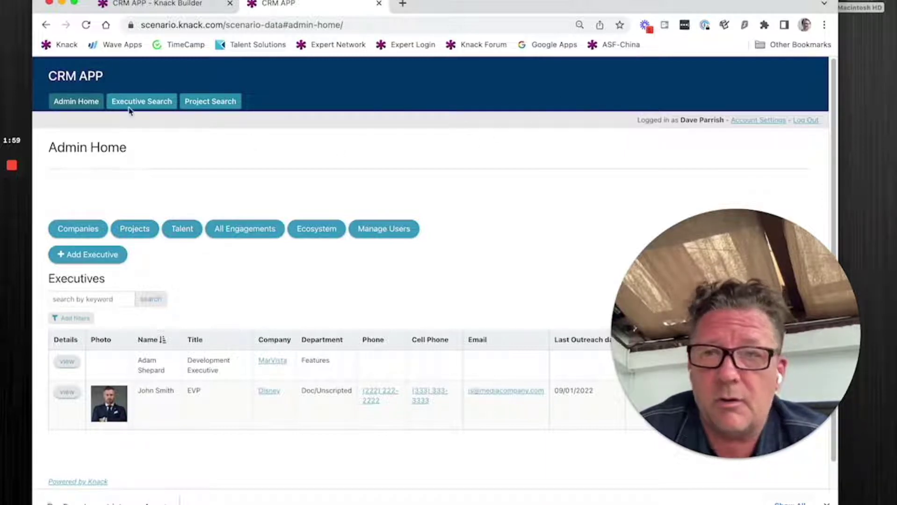
left_click(190, 6)
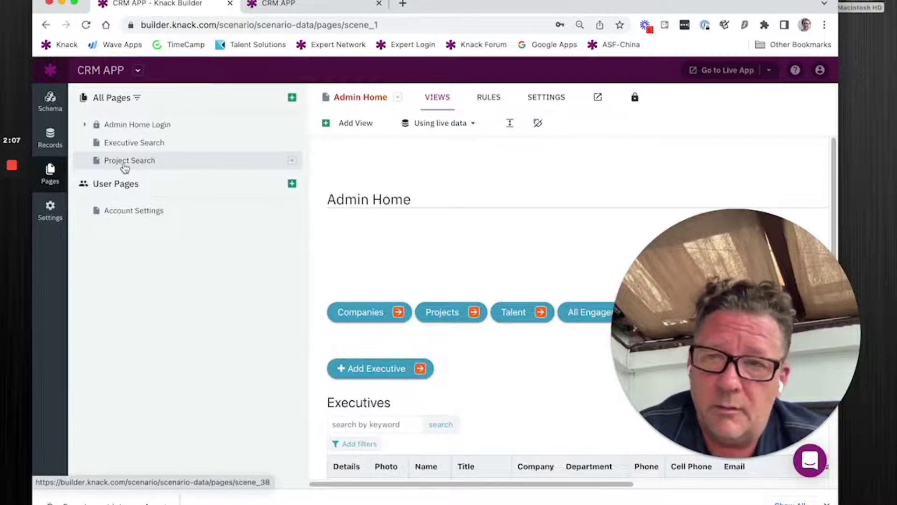
Step: Show the live CRM APP's Admin Home with its two-record Executives table
left_click(308, 4)
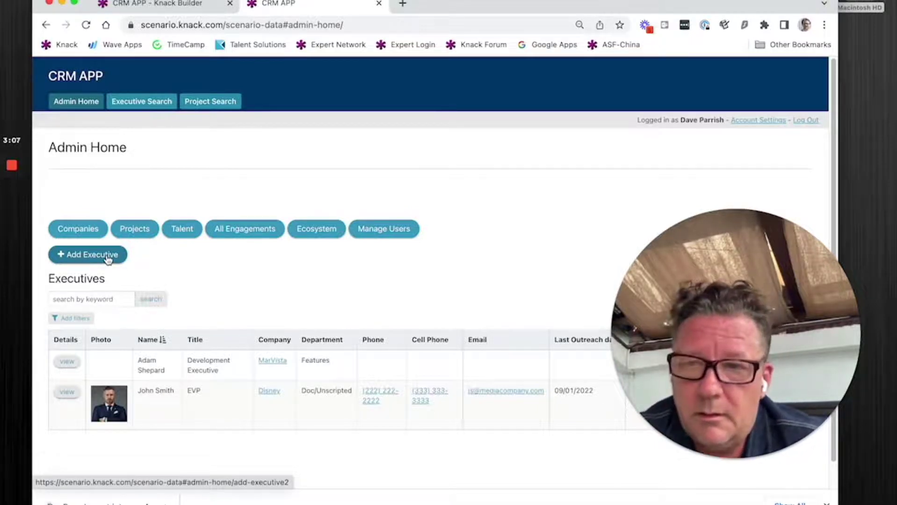
left_click(108, 259)
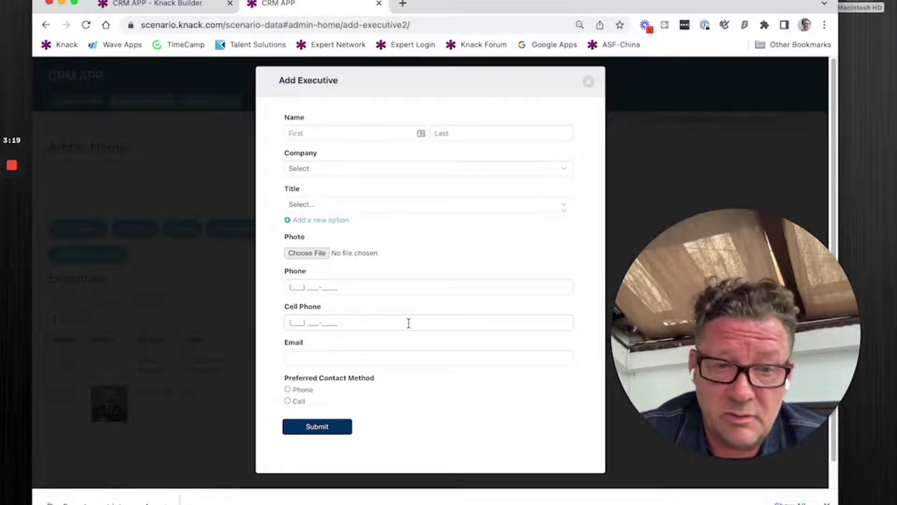
left_click(338, 24)
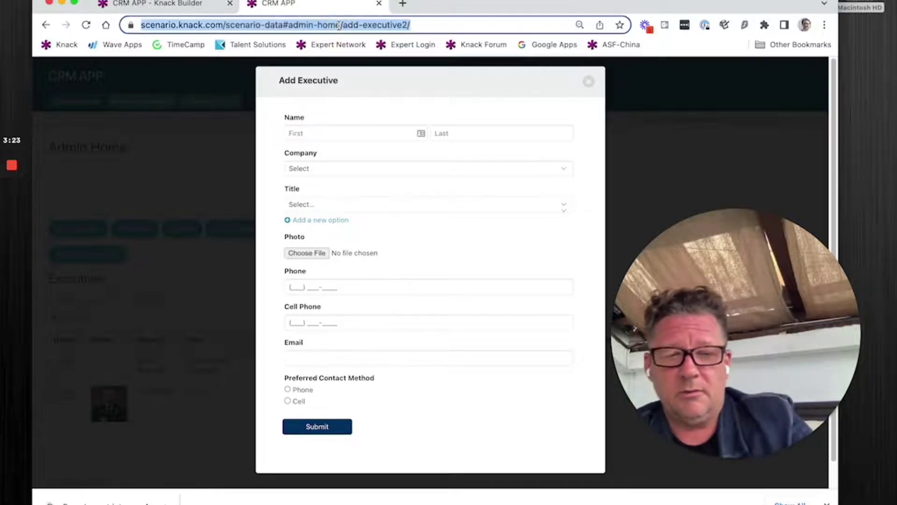
key("Return")
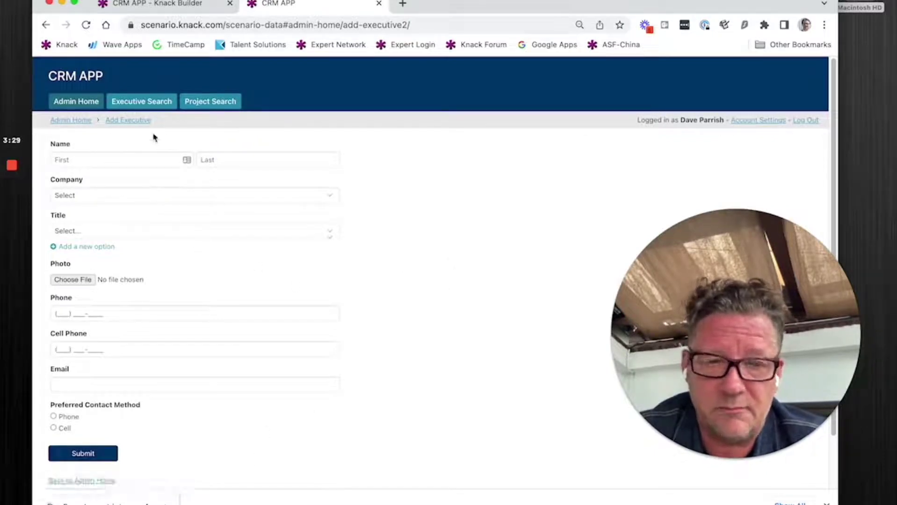
left_click(60, 120)
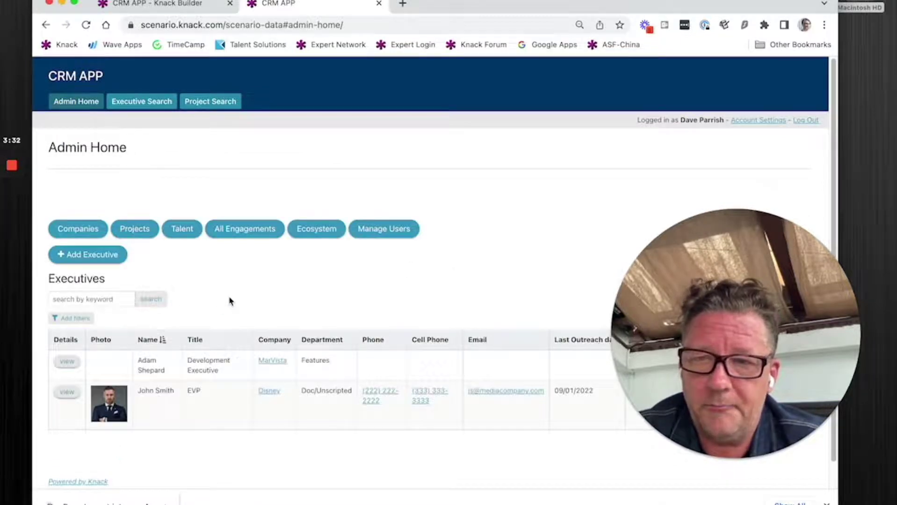
left_click(98, 259)
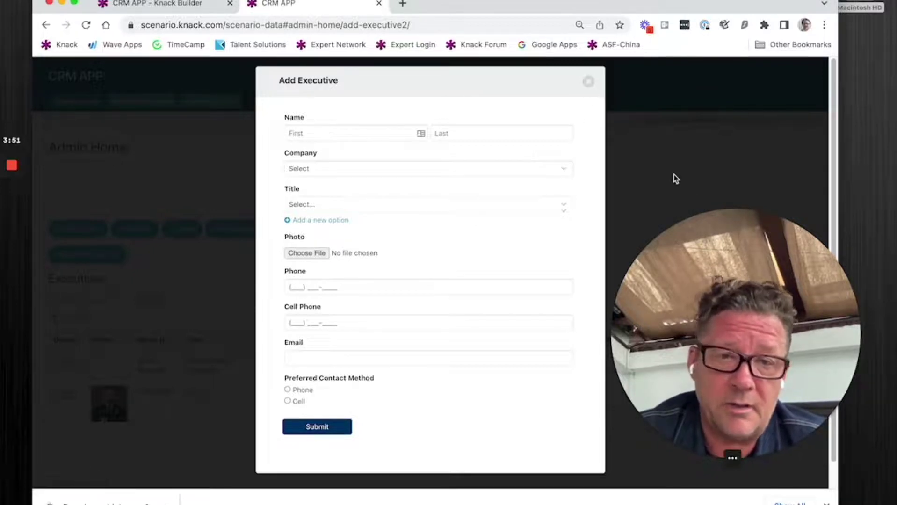
left_click(589, 83)
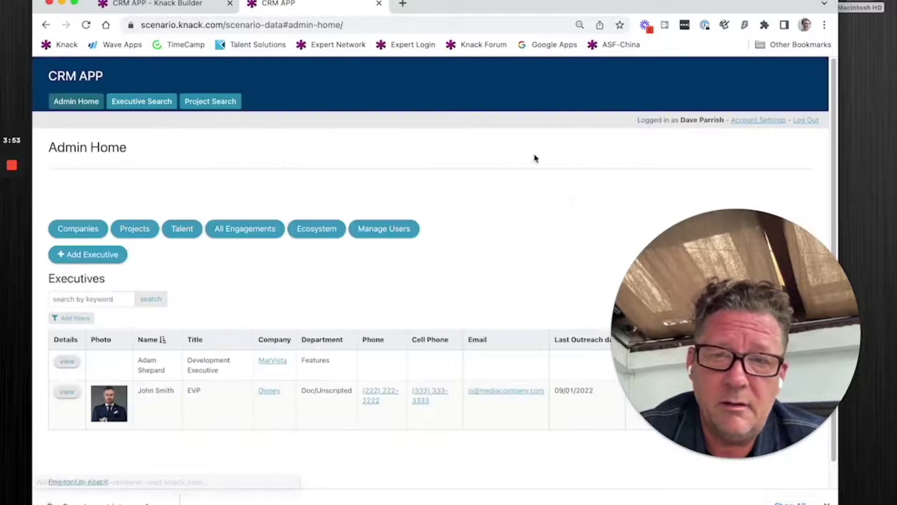
Step: Open the second executive's View Executive Details page to review its fields and engagements
left_click(67, 393)
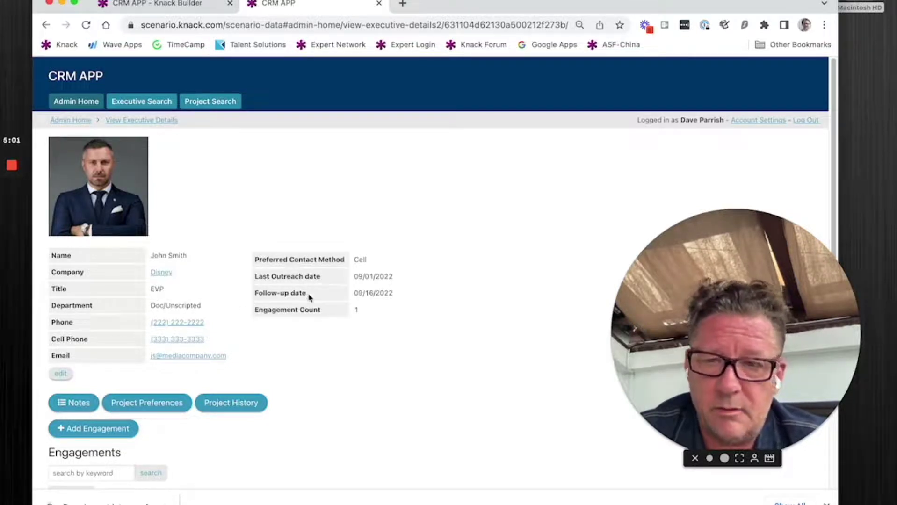
left_click(59, 376)
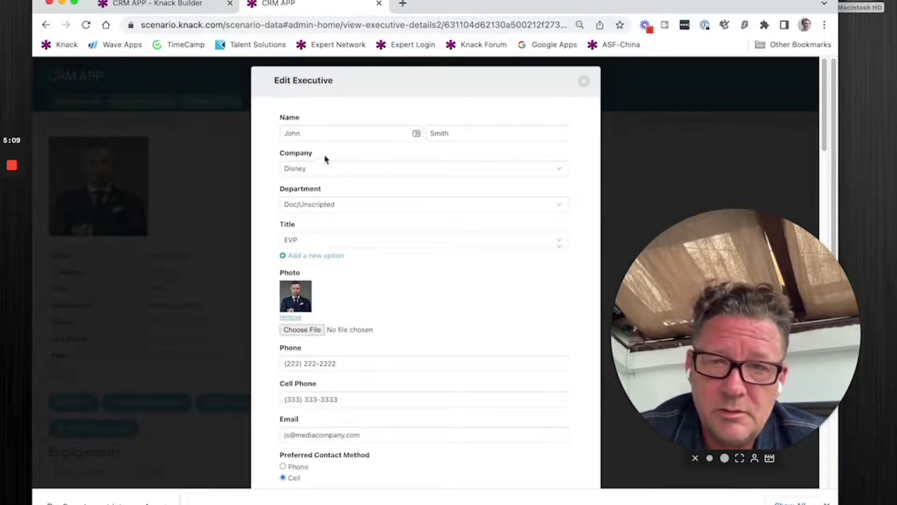
scroll(383, 357, "down", 5)
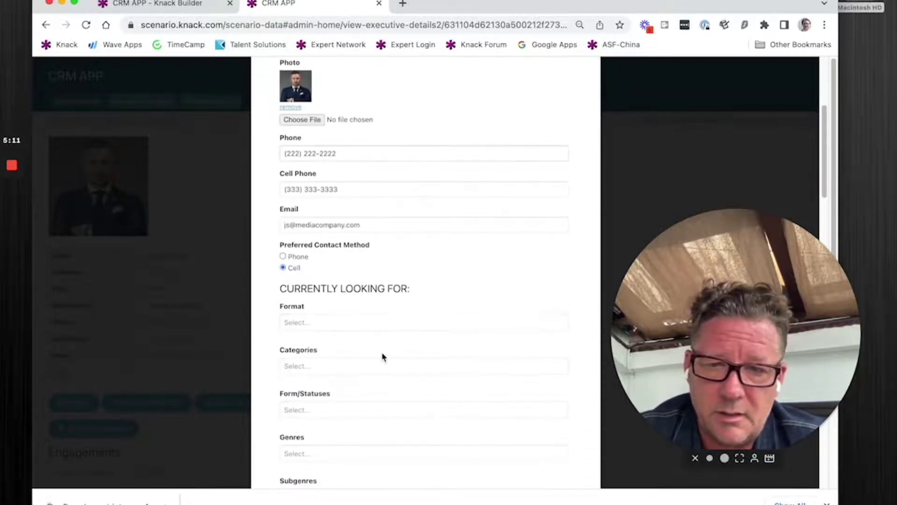
scroll(381, 357, "down", 2)
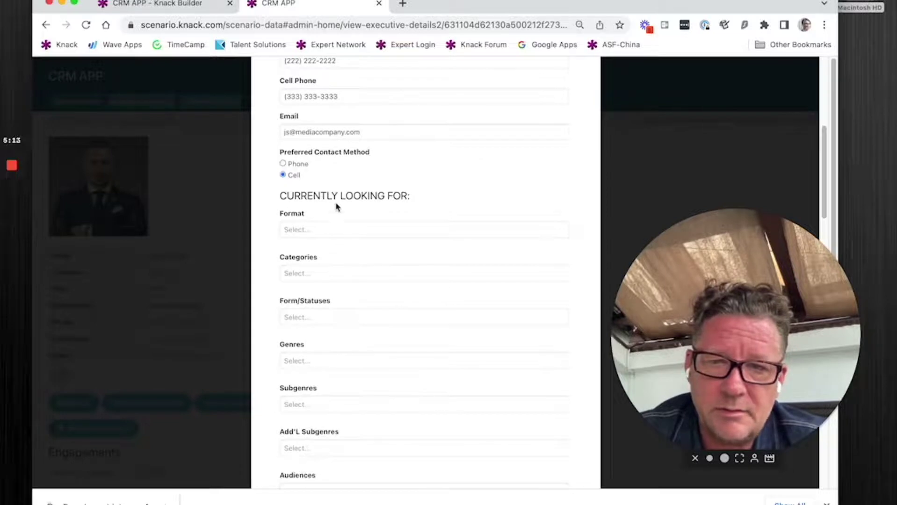
left_click(336, 230)
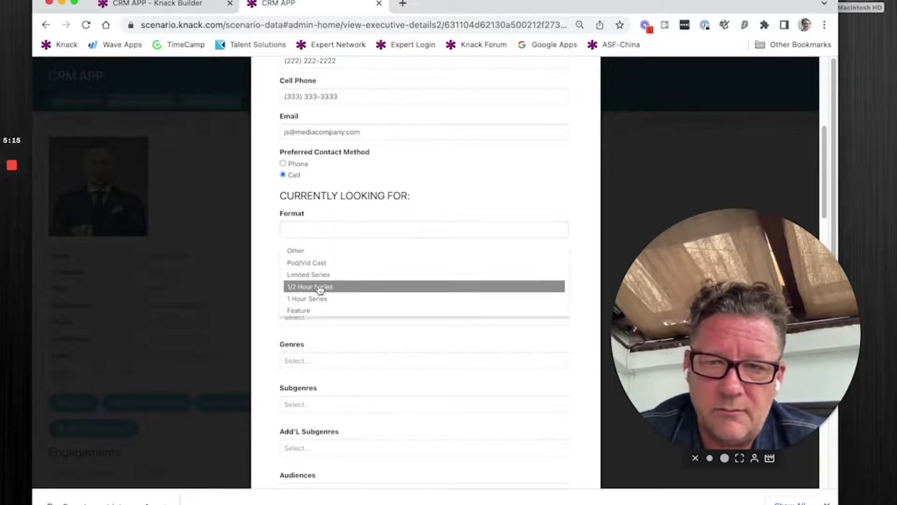
left_click(475, 187)
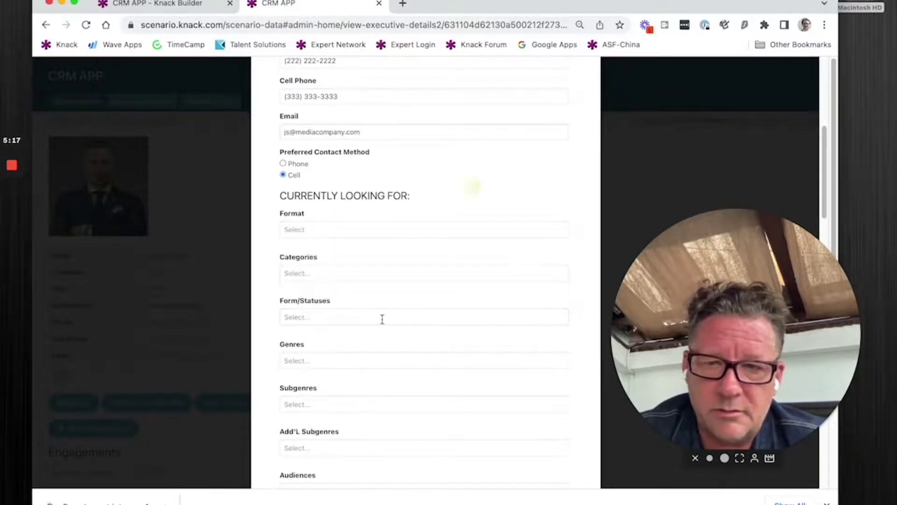
left_click(380, 319)
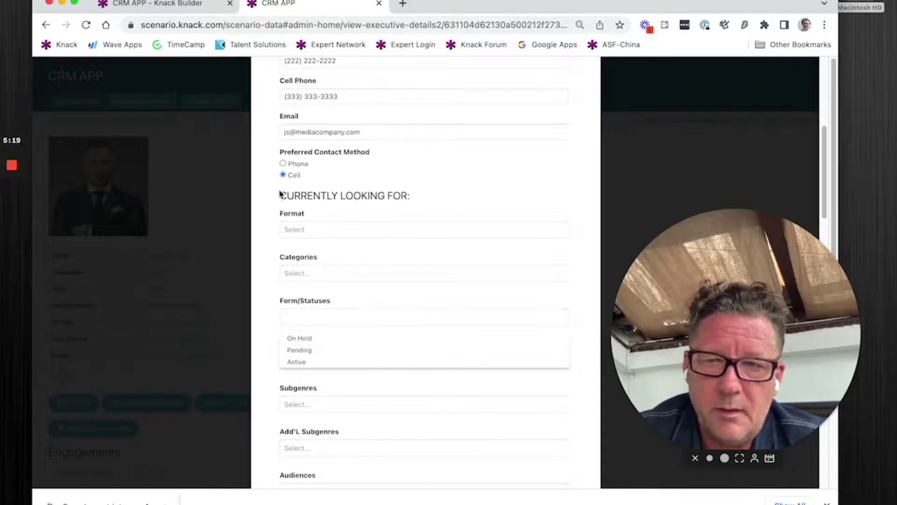
scroll(481, 243, "down", 10)
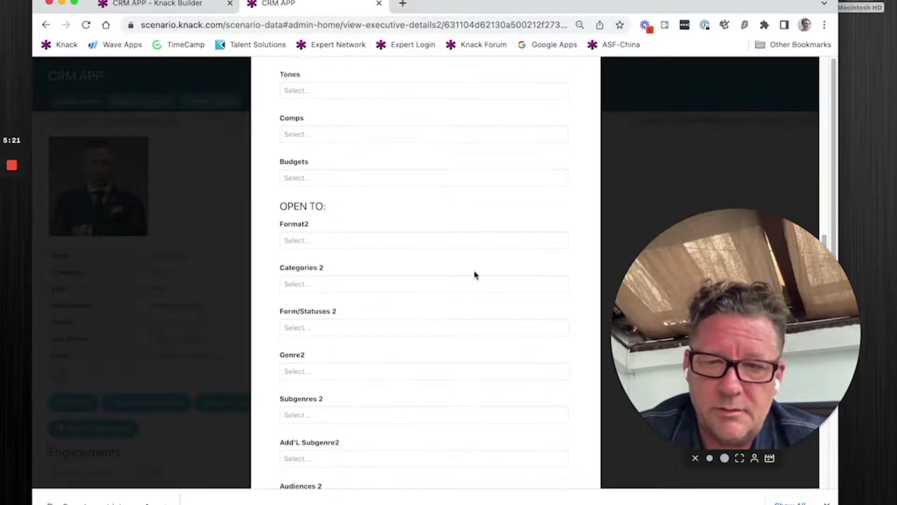
scroll(474, 275, "down", 9)
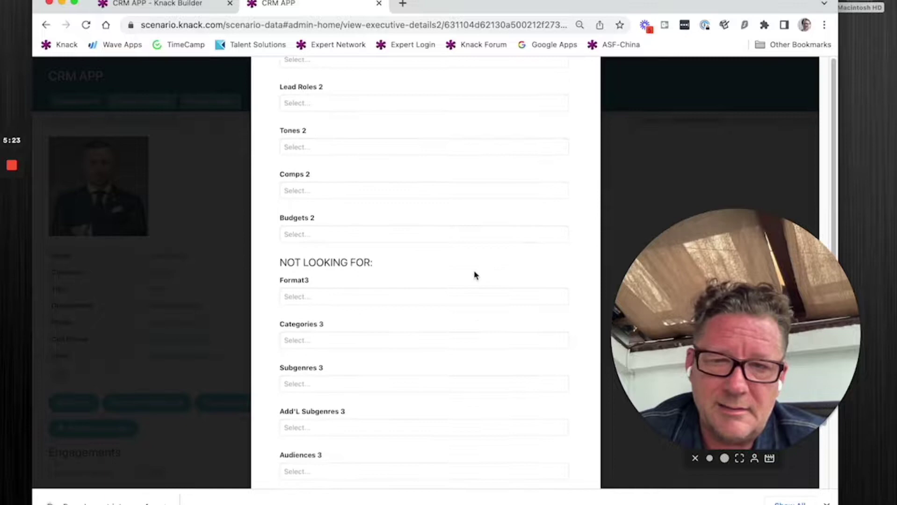
scroll(407, 304, "down", 1)
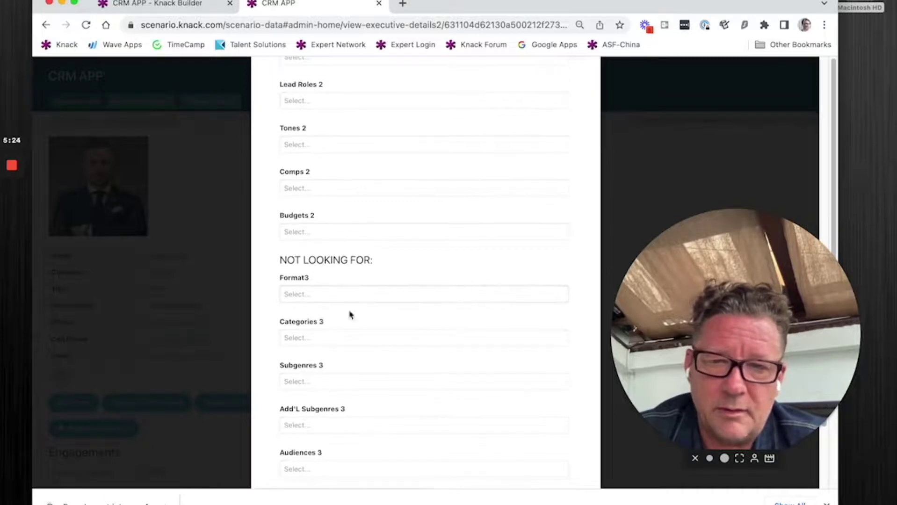
left_click(210, 300)
scroll(528, 128, "up", 10)
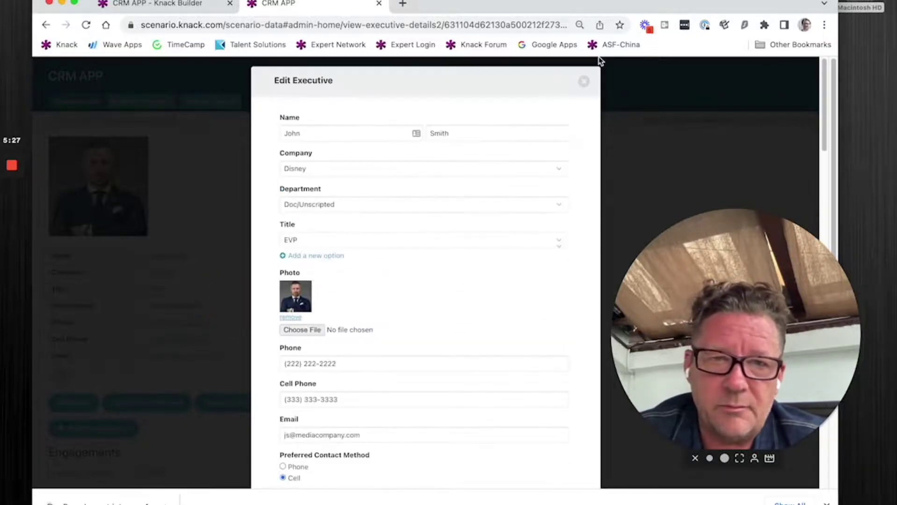
Step: Close Edit Executive unsaved, then review and close the executive's Project Preferences modal
left_click(583, 83)
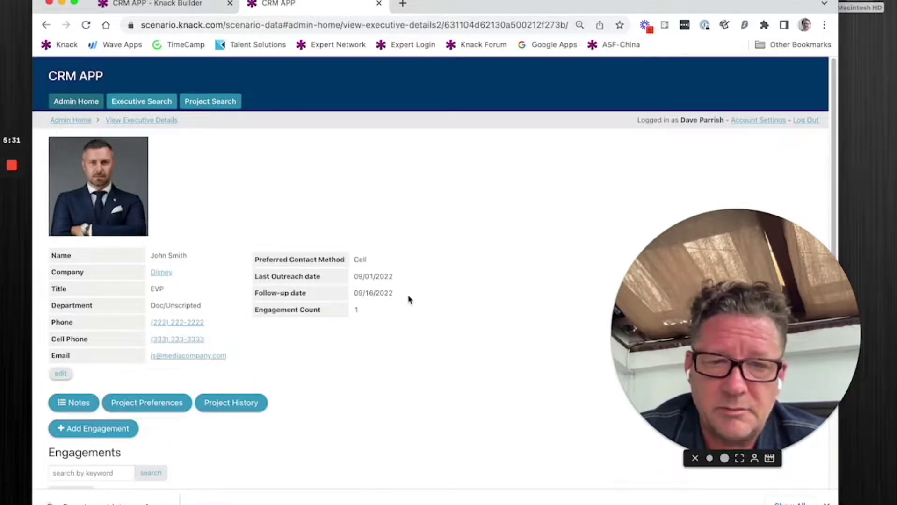
left_click(145, 405)
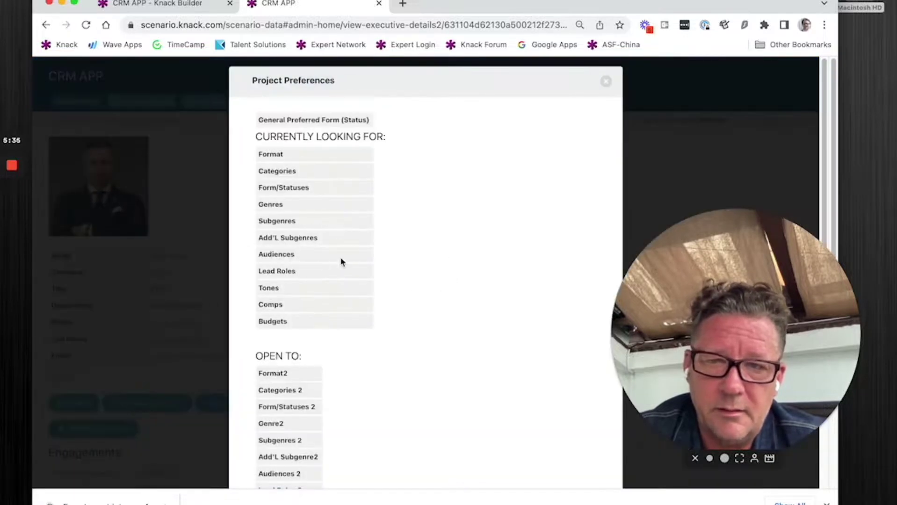
scroll(340, 261, "down", 5)
scroll(340, 267, "up", 5)
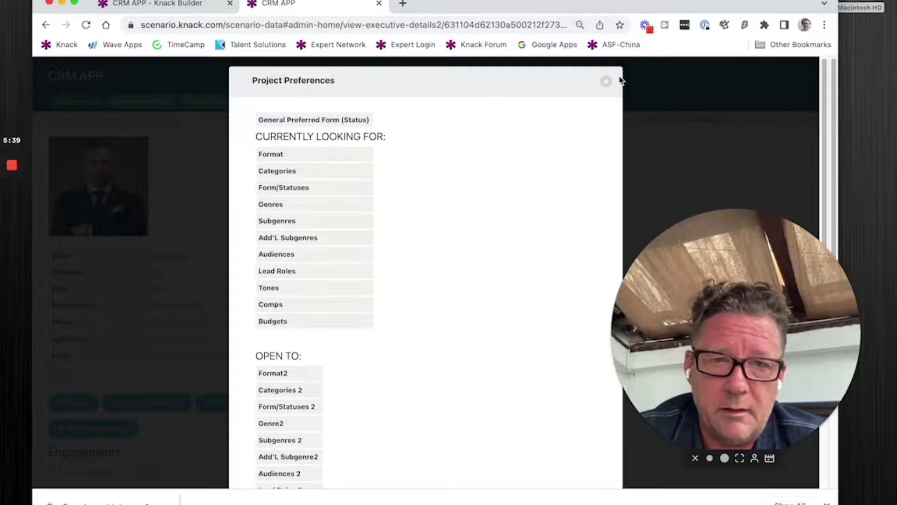
left_click(605, 83)
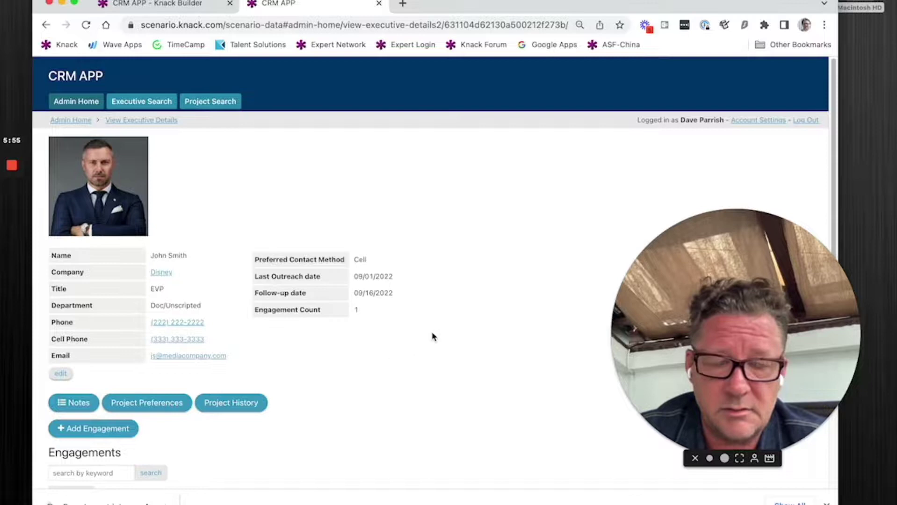
scroll(433, 337, "down", 5)
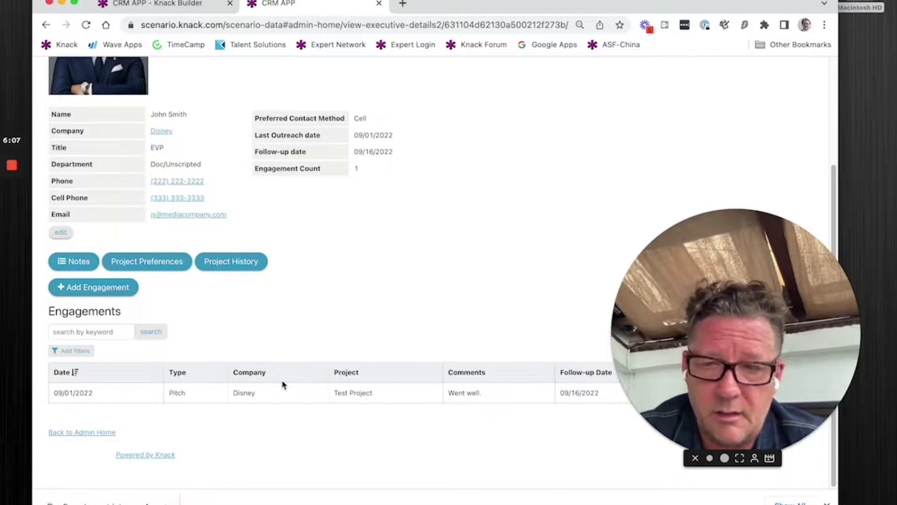
left_click(129, 288)
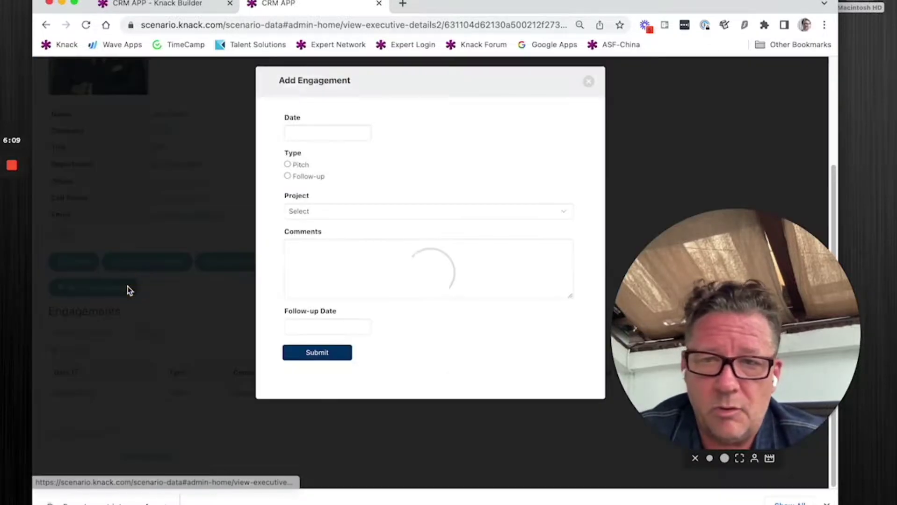
left_click(588, 82)
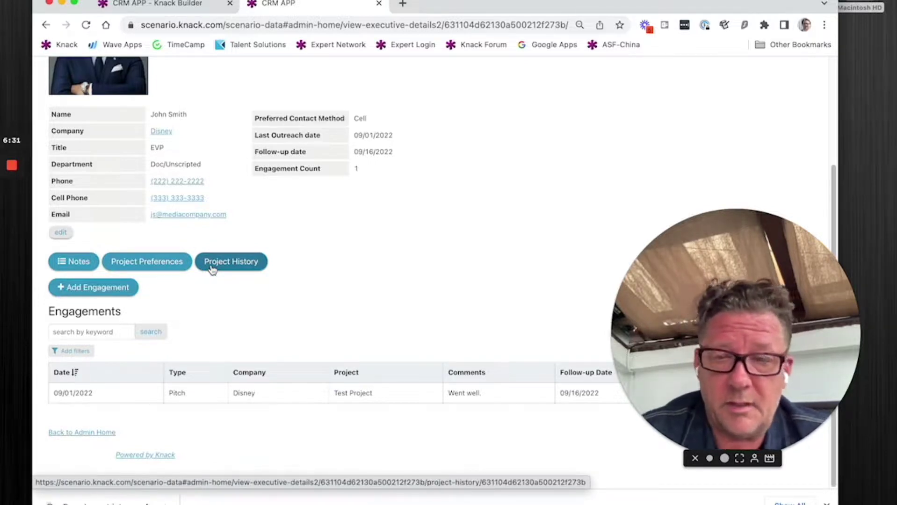
Step: Check Project History, then return via the details page to Admin Home
left_click(230, 263)
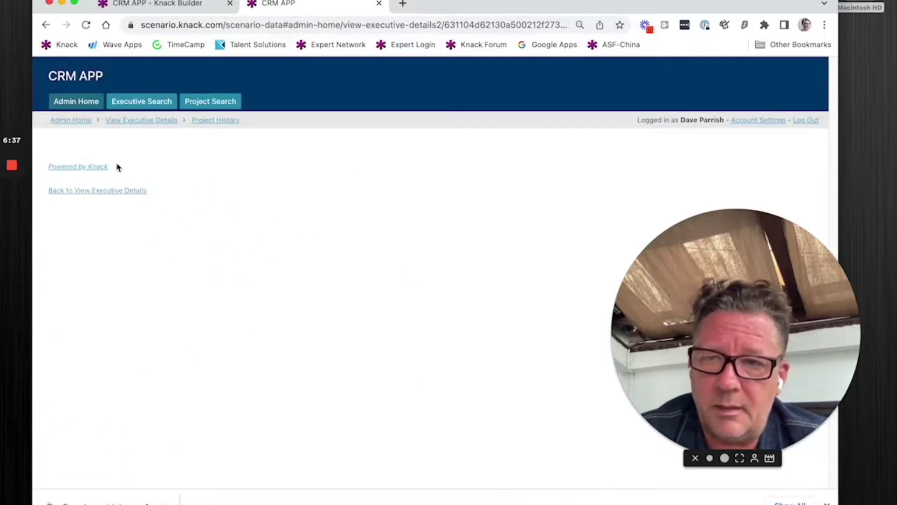
left_click(141, 119)
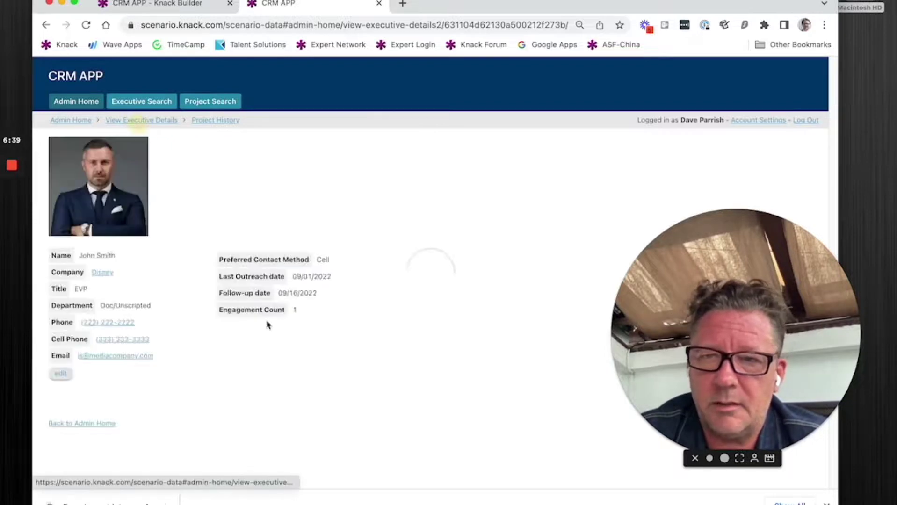
scroll(354, 352, "down", 1)
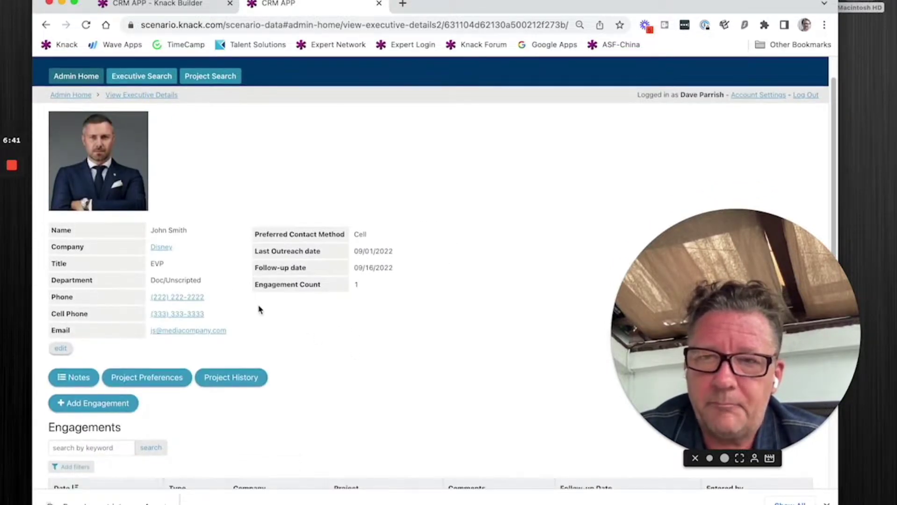
scroll(282, 321, "down", 1)
scroll(283, 321, "up", 2)
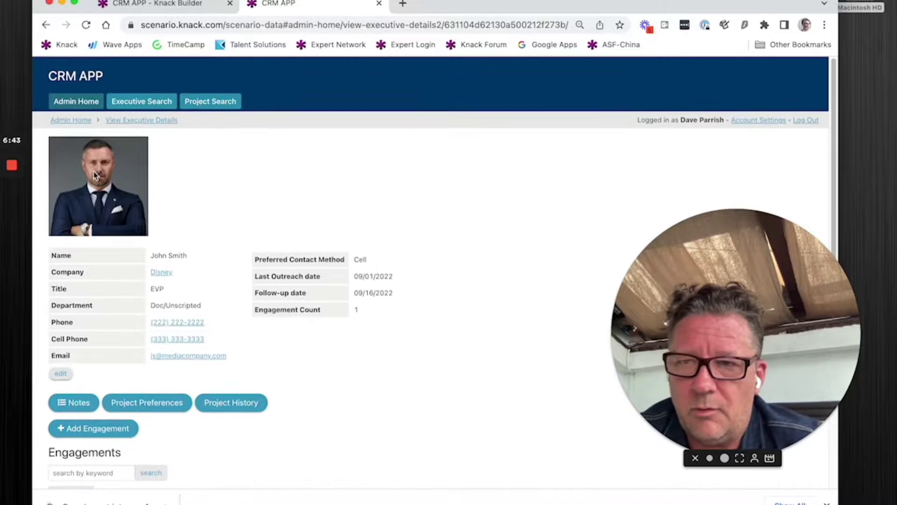
left_click(85, 120)
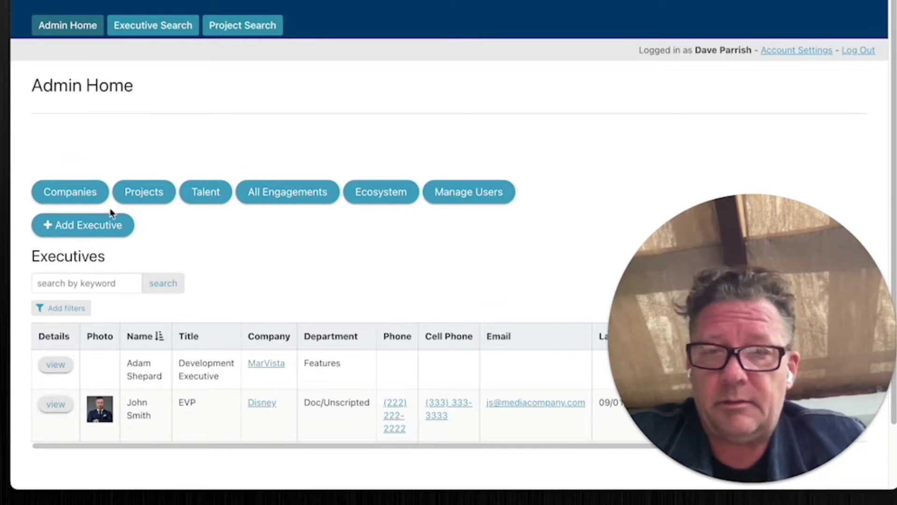
Step: Open Companies and preview the Add Company form, closing it without saving
left_click(79, 195)
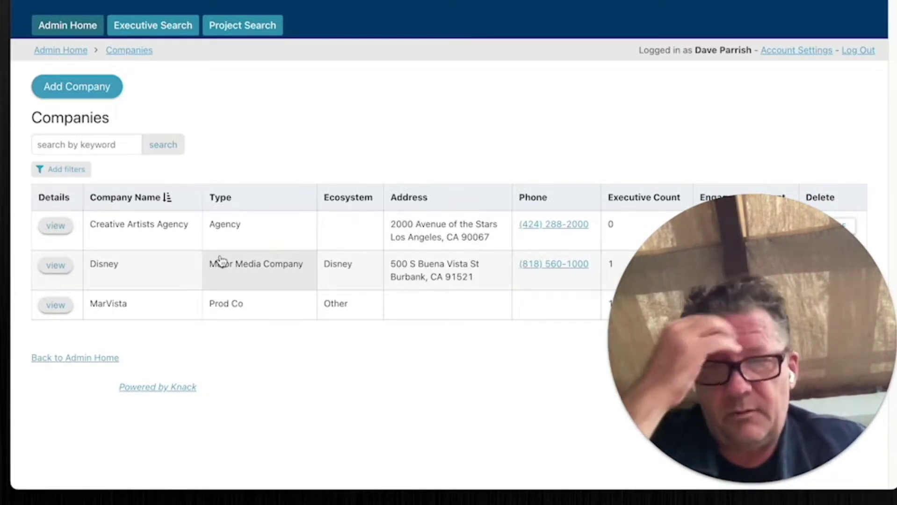
left_click(78, 92)
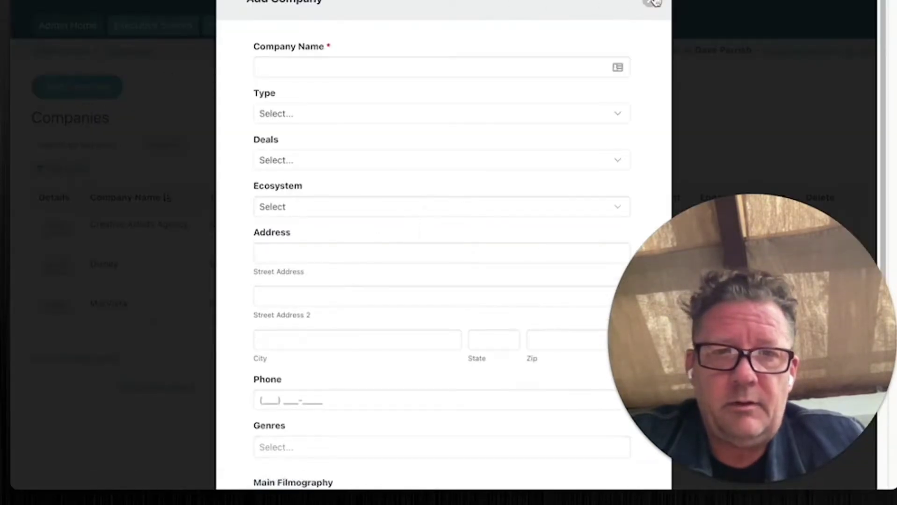
left_click(654, 2)
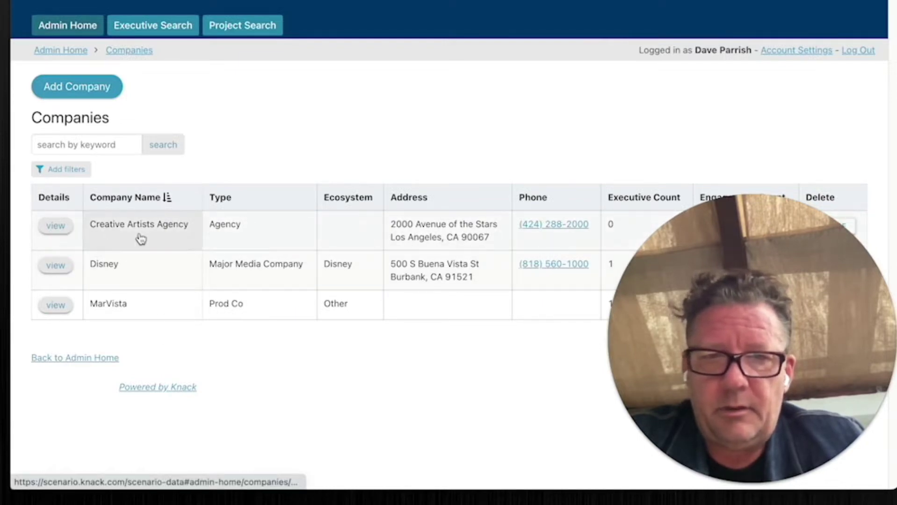
Step: Check Disney's company details and its single EVP executive, then reload Admin Home
left_click(55, 266)
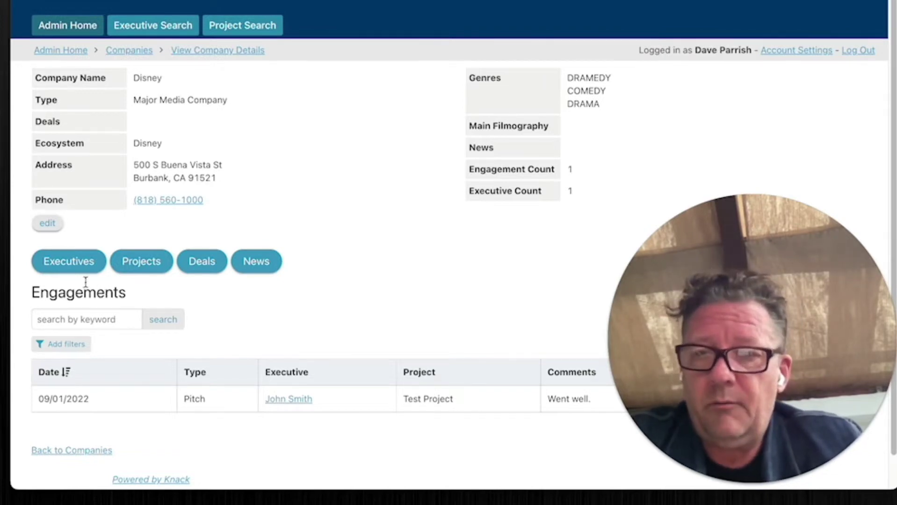
left_click(66, 263)
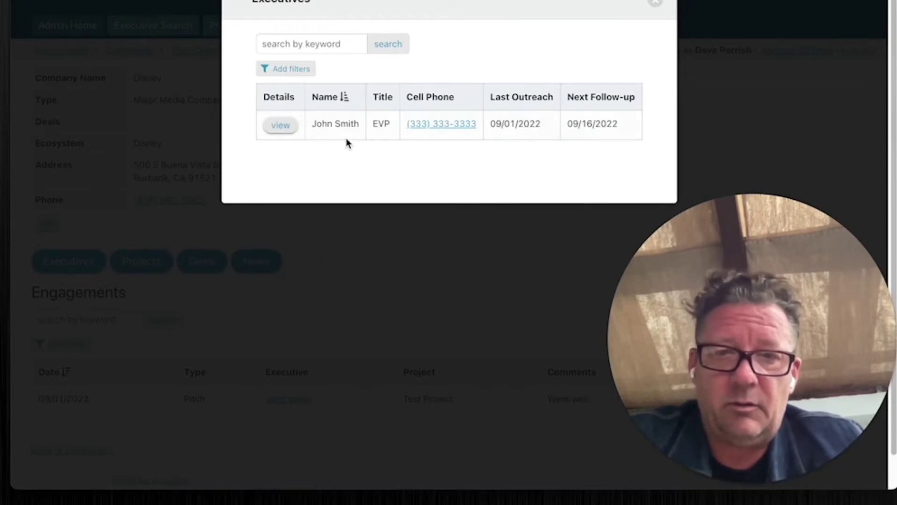
left_click(296, 130)
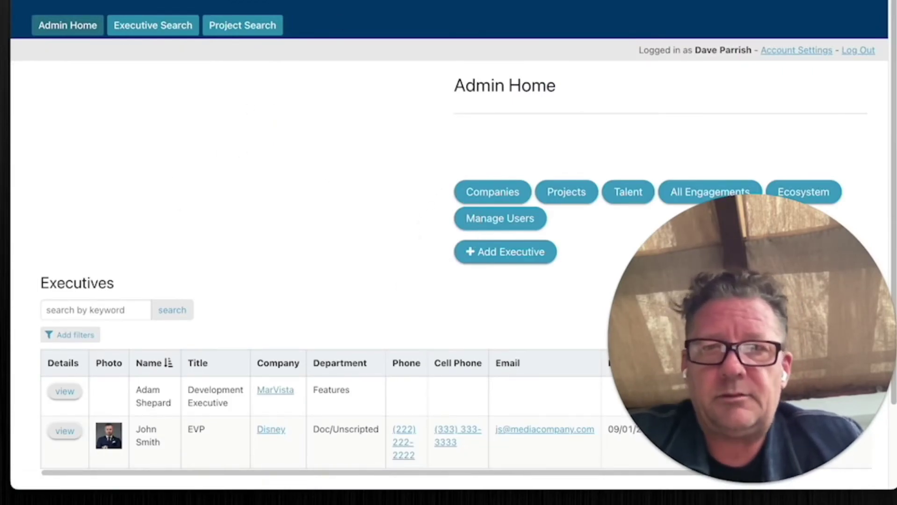
key("super+r")
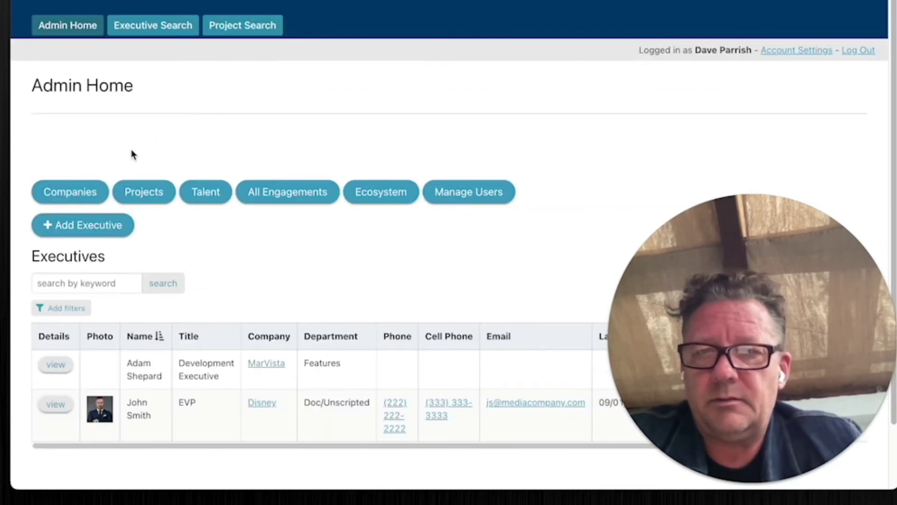